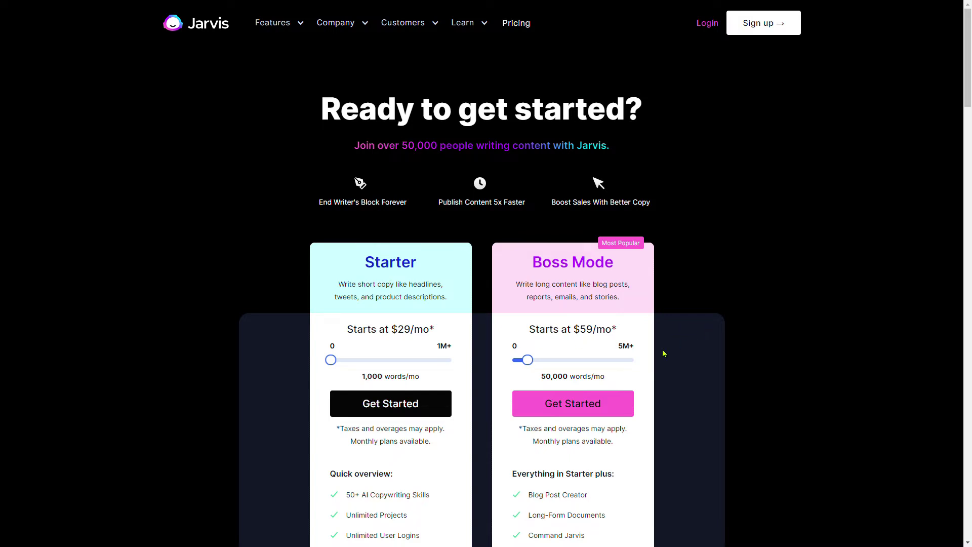
# Review the Starter and Boss Mode plans and the money-back guarantee on the pricing page
pyautogui.scroll(-3, 681, 335)
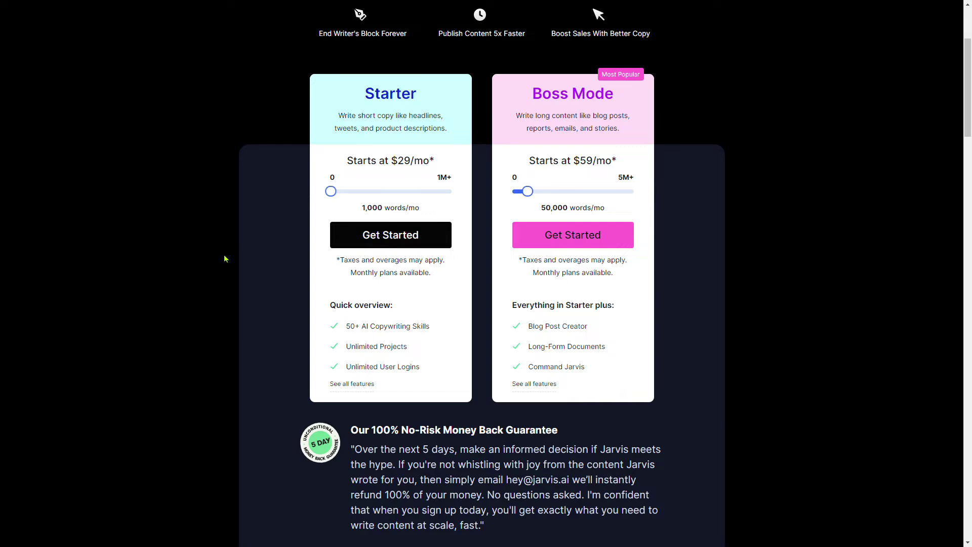
pyautogui.scroll(3, 235, 240)
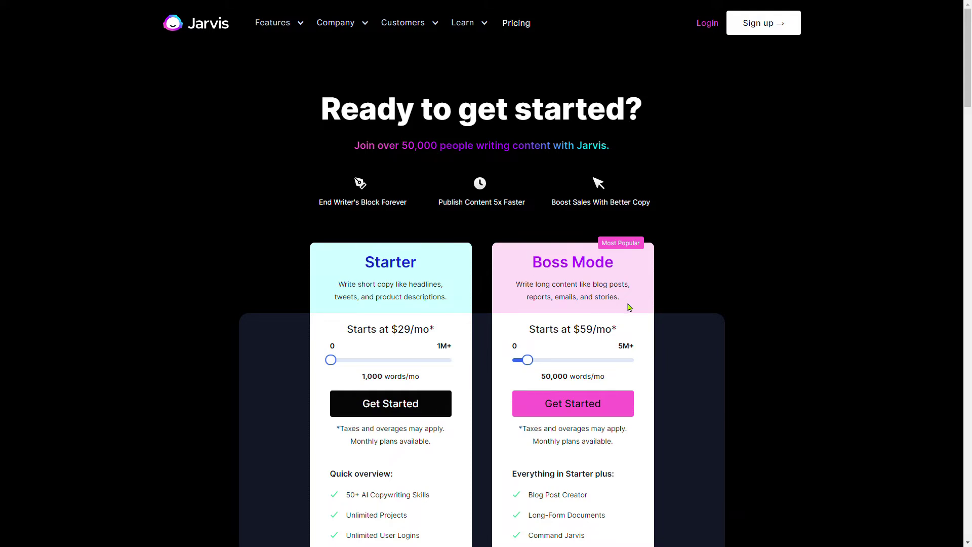
pyautogui.scroll(-3, 630, 307)
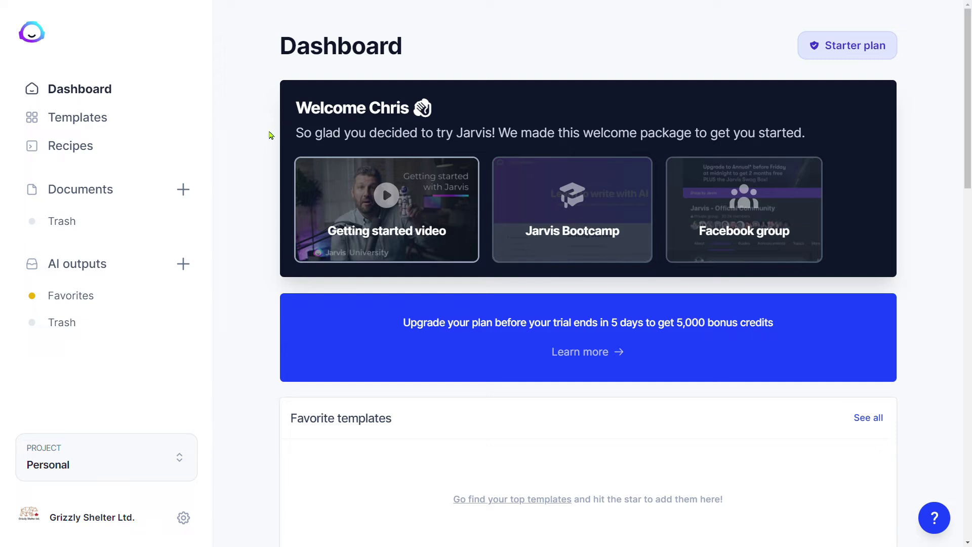
# Look through the dashboard's welcome package, favorite templates, referral offer, community section, words-generated chart and free-credits section
pyautogui.scroll(-2, 267, 147)
pyautogui.scroll(-4, 267, 155)
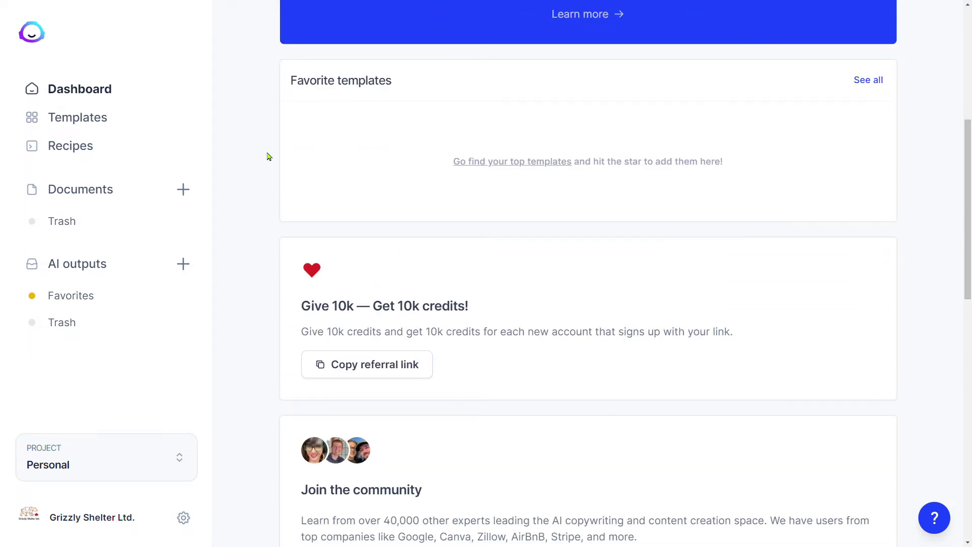
pyautogui.scroll(6, 268, 156)
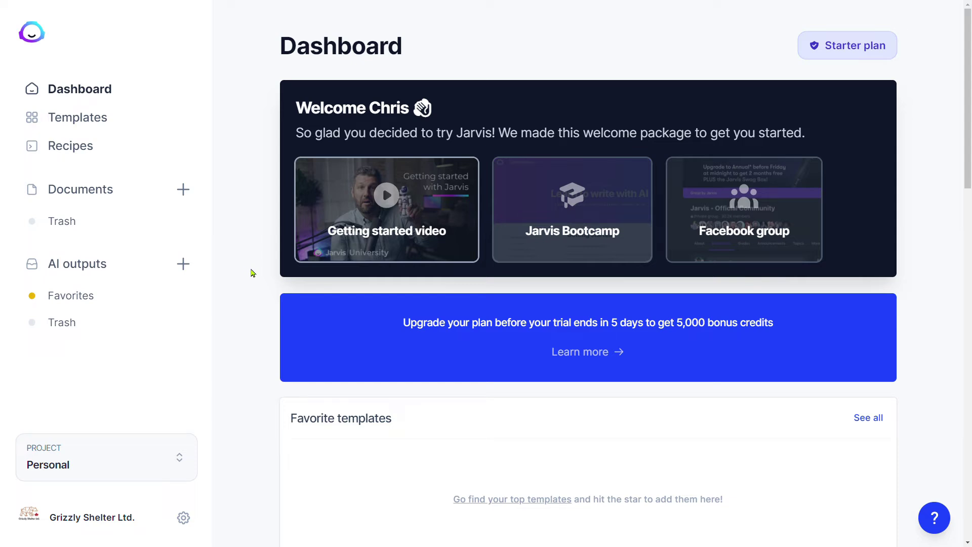
pyautogui.scroll(-7, 251, 274)
pyautogui.scroll(-3, 408, 306)
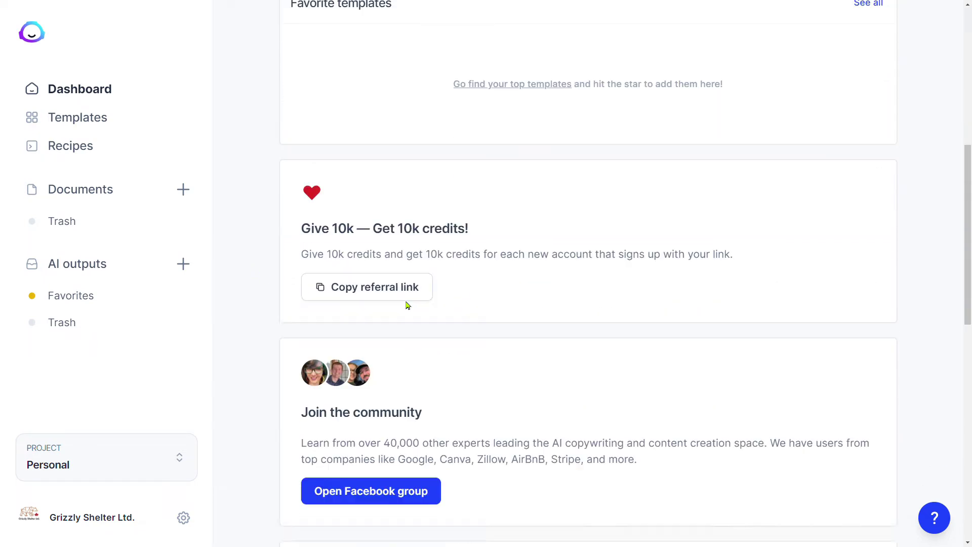
pyautogui.scroll(-3, 458, 223)
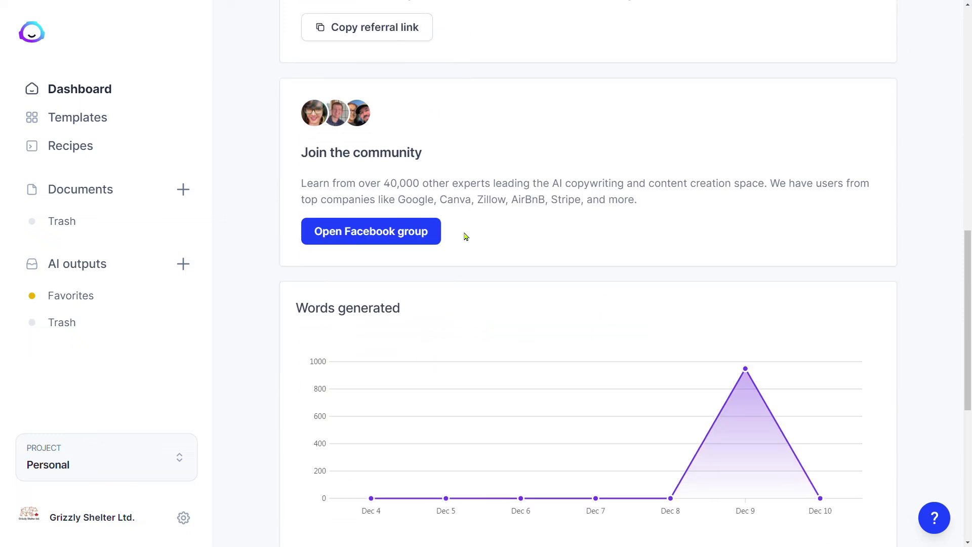
pyautogui.scroll(-3, 469, 247)
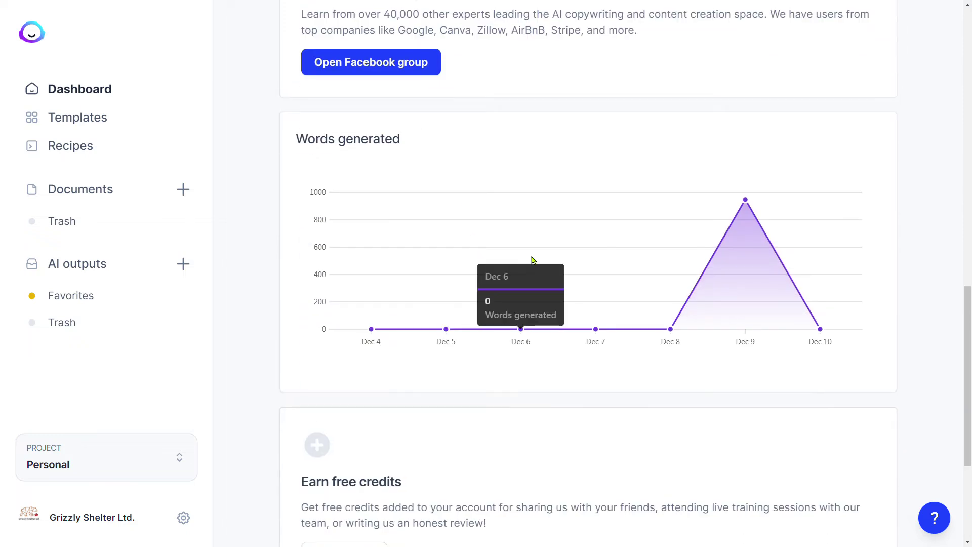
pyautogui.moveTo(737, 224)
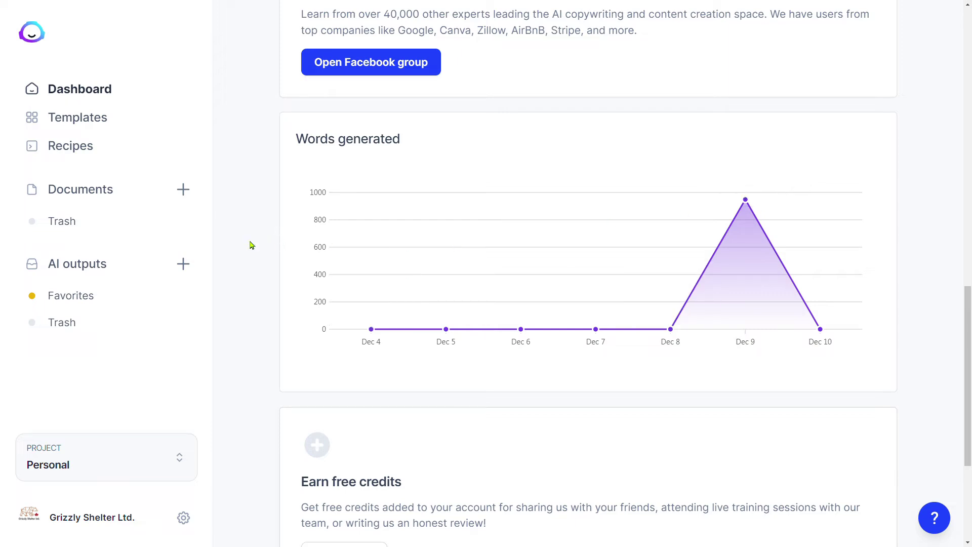
pyautogui.scroll(-3, 283, 254)
pyautogui.scroll(-1, 280, 259)
pyautogui.scroll(15, 278, 260)
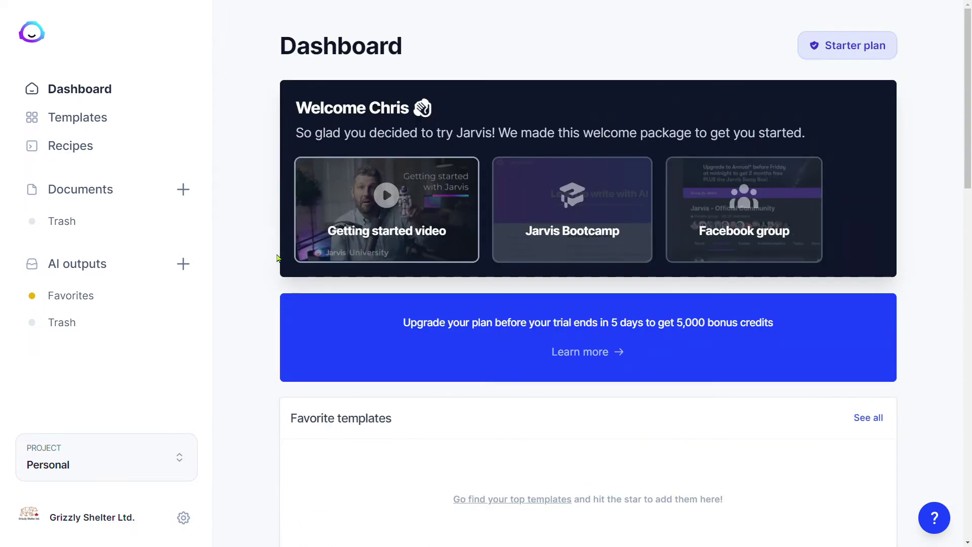
# Open the document "What vegetables do best in Canadian greenhouses?" and enter "plants" as an additional keyword
pyautogui.click(99, 196)
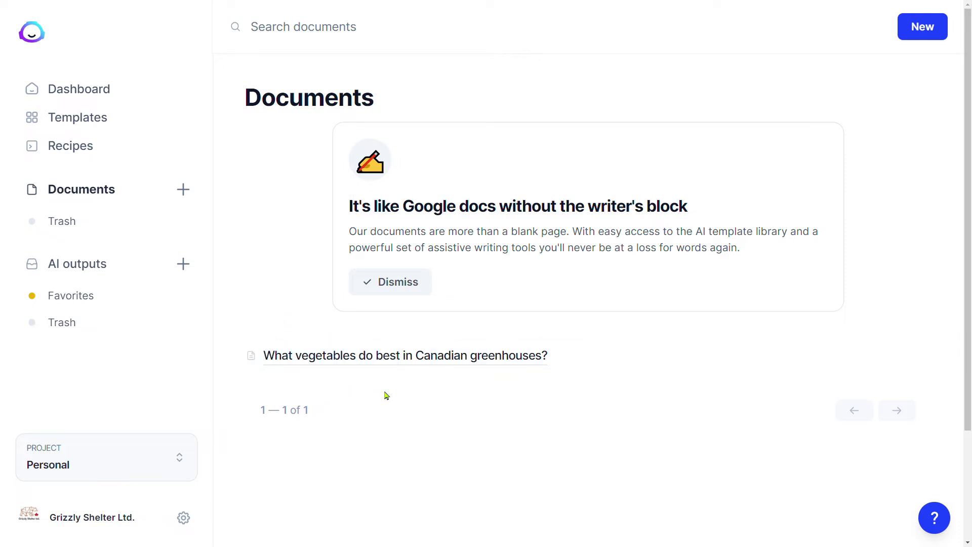
pyautogui.click(412, 357)
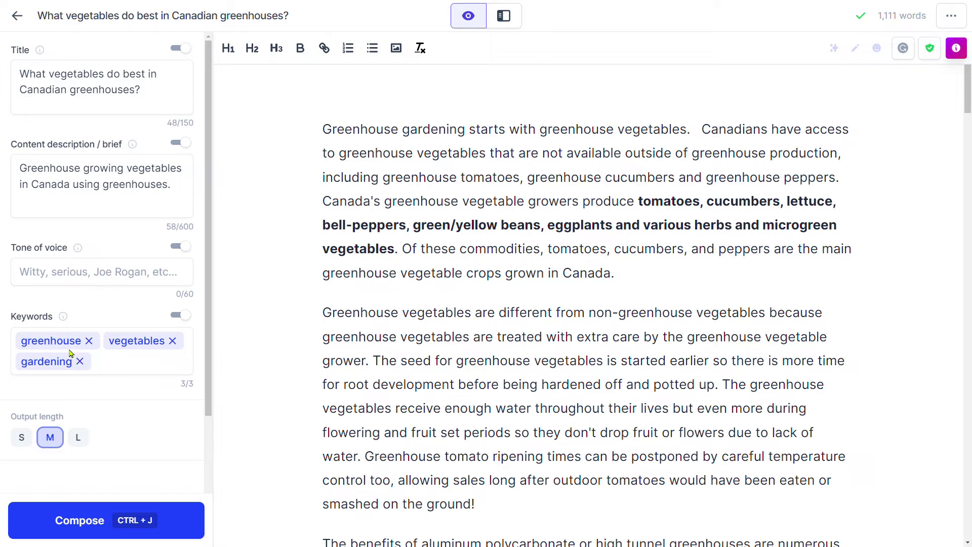
pyautogui.click(129, 367)
pyautogui.write('plants')
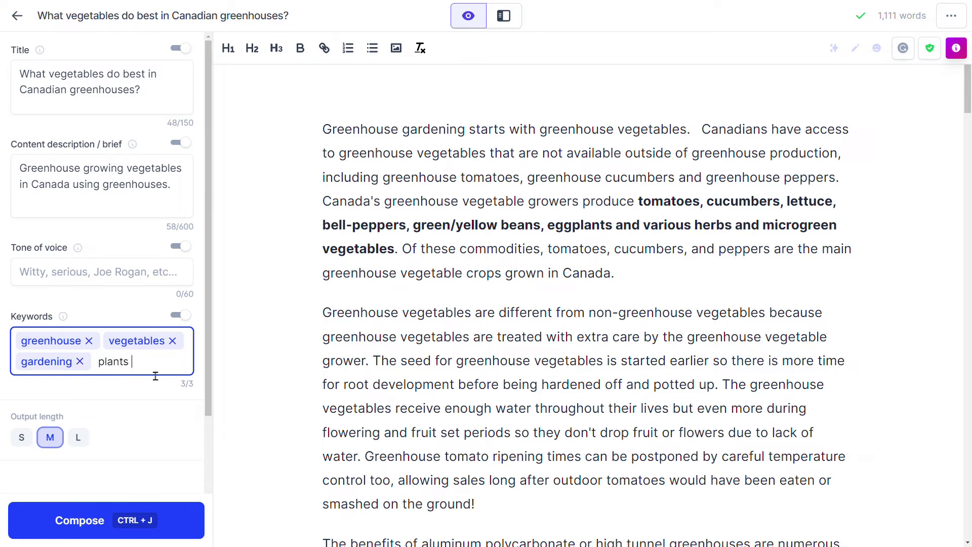
pyautogui.click(135, 403)
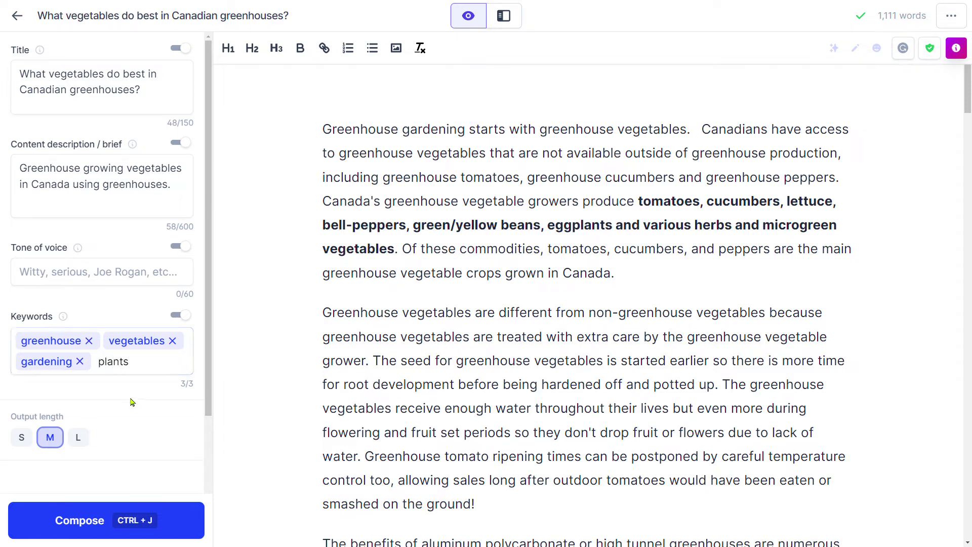
pyautogui.click(144, 372)
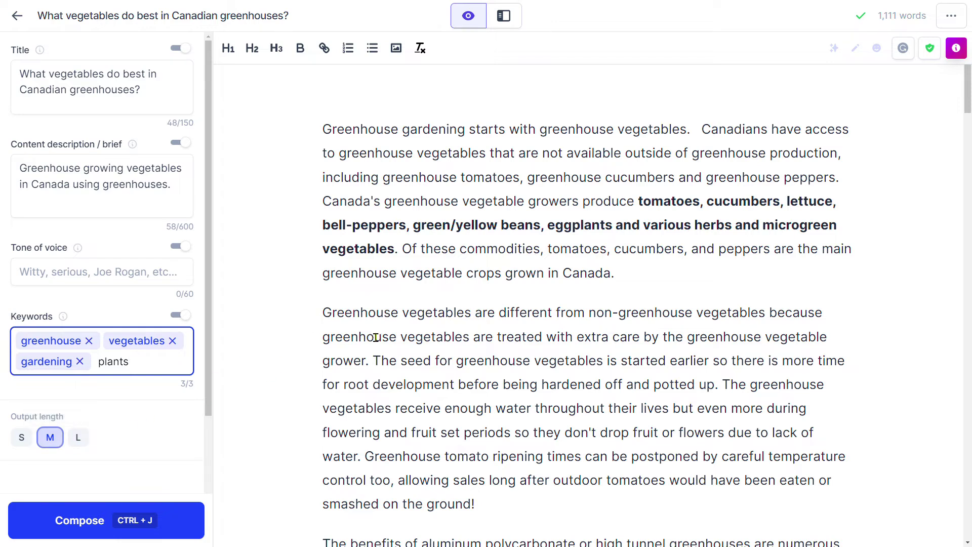
# Read through the greenhouse article from its introduction down to the list of common greenhouse plants
pyautogui.scroll(-10, 376, 337)
pyautogui.scroll(10, 376, 340)
pyautogui.scroll(-3, 482, 197)
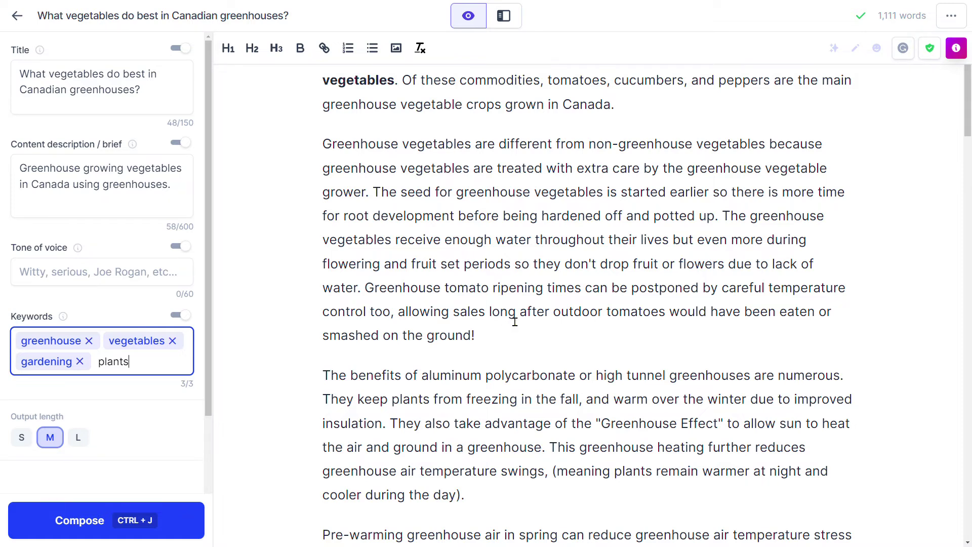
pyautogui.scroll(-3, 516, 321)
pyautogui.scroll(-3, 520, 322)
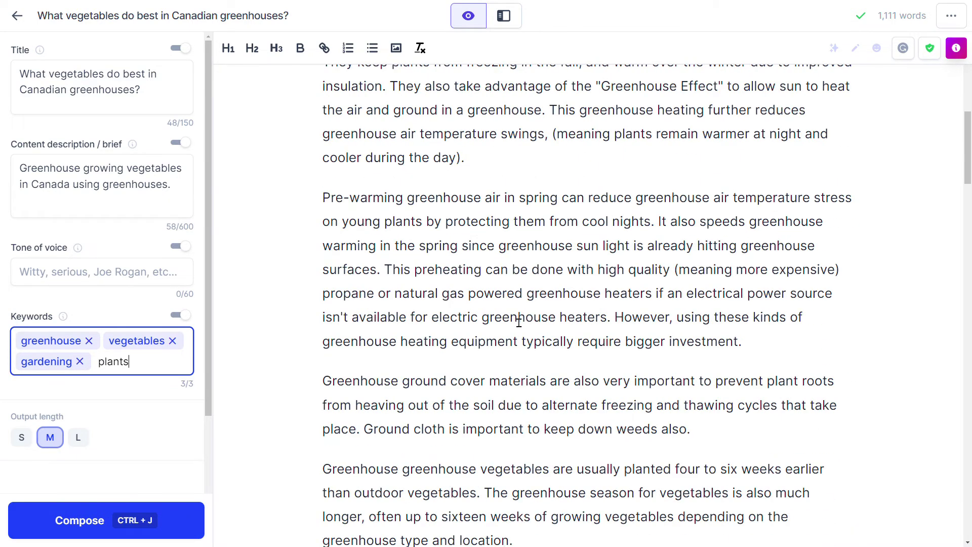
pyautogui.scroll(-3, 521, 322)
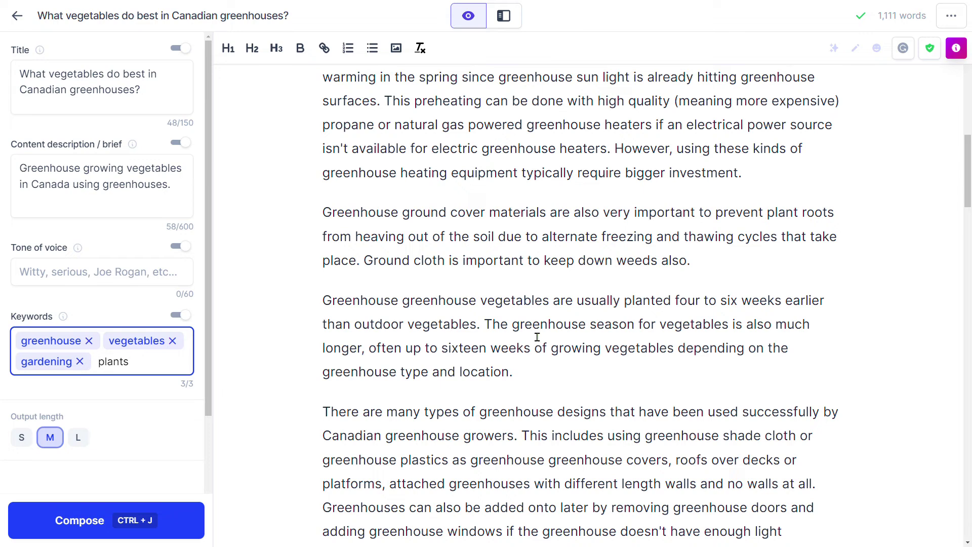
pyautogui.scroll(-3, 535, 338)
pyautogui.scroll(3, 538, 338)
pyautogui.scroll(-3, 486, 231)
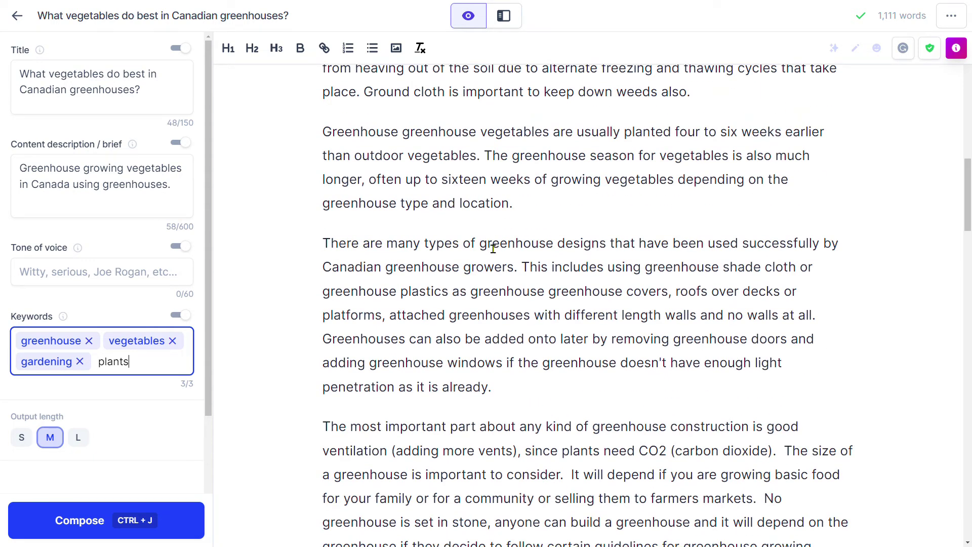
pyautogui.scroll(9, 491, 249)
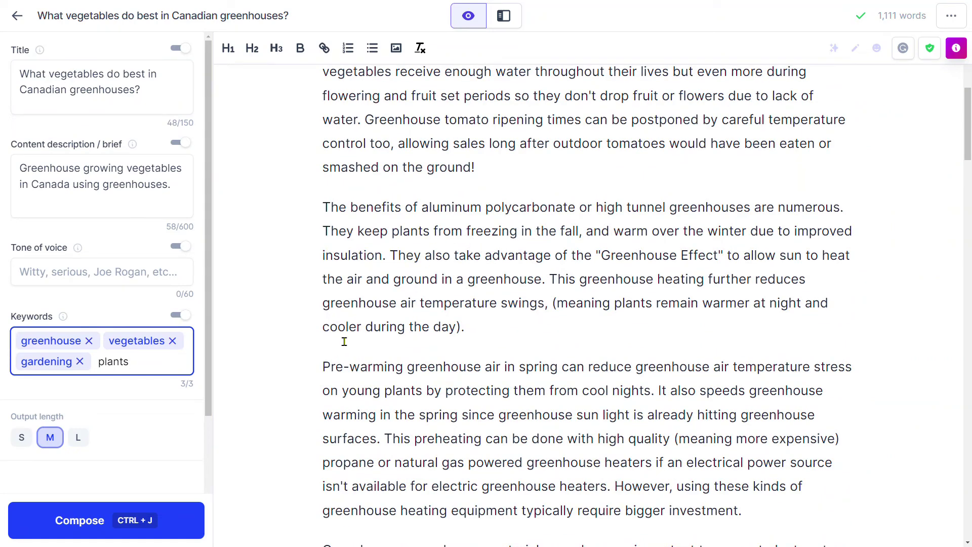
pyautogui.scroll(-9, 375, 349)
pyautogui.scroll(-11, 375, 350)
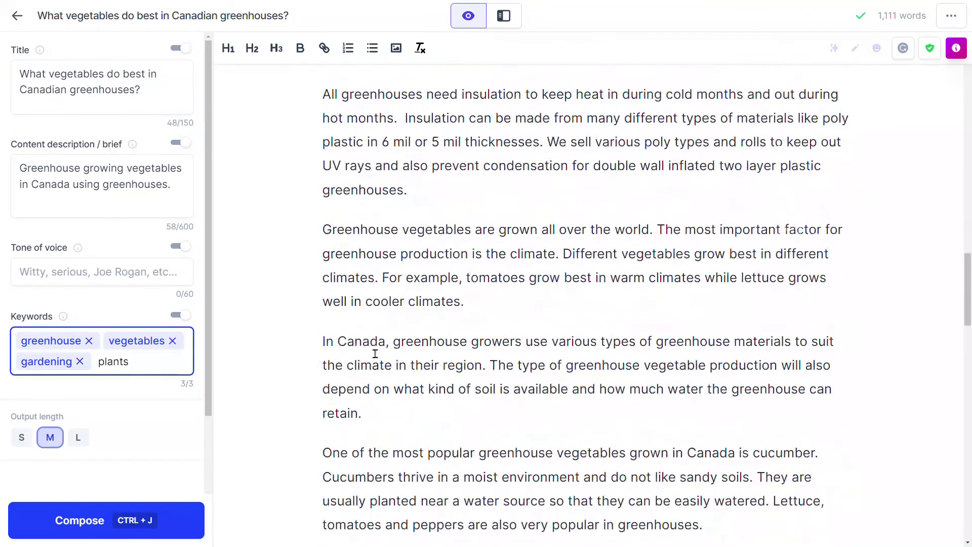
pyautogui.scroll(-3, 376, 351)
pyautogui.scroll(-8, 375, 351)
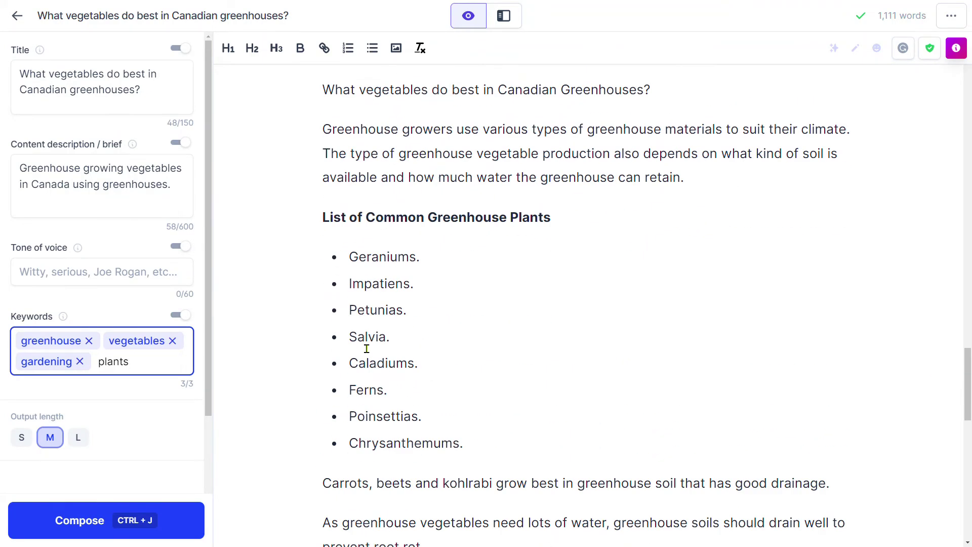
# Compose a new AI paragraph below the website address at the end of the article and close it with a period
pyautogui.scroll(-15, 369, 350)
pyautogui.click(445, 248)
pyautogui.press('Return')
pyautogui.press('Return')
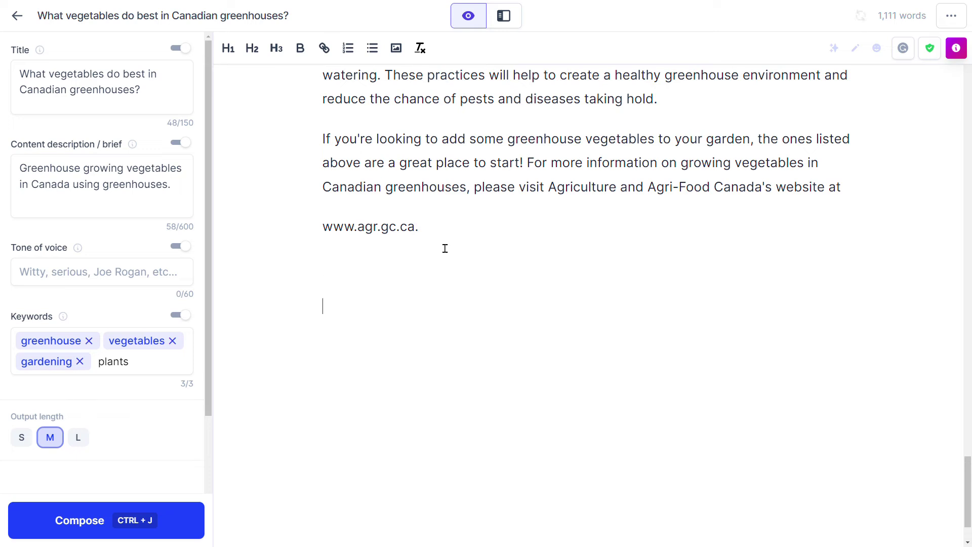
pyautogui.click(99, 525)
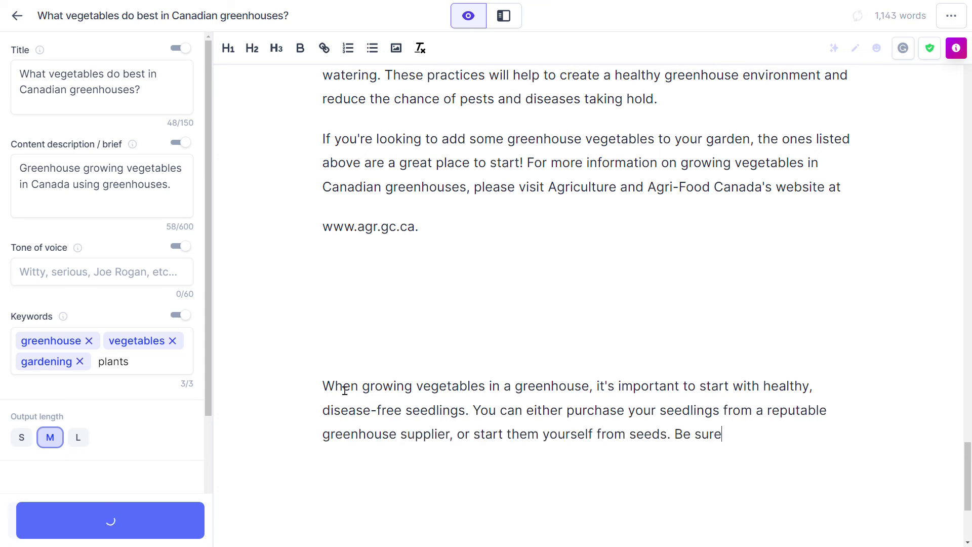
pyautogui.scroll(-3, 543, 432)
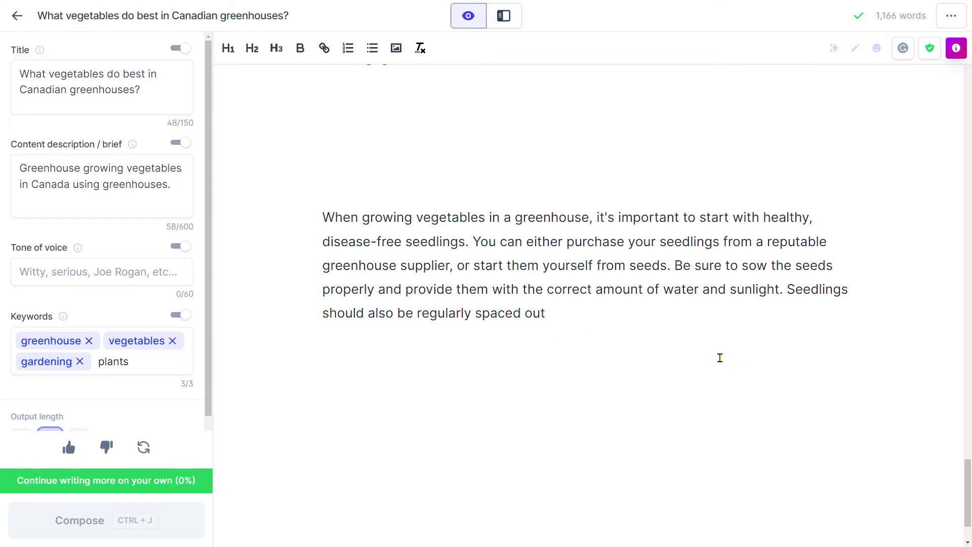
pyautogui.write('.')
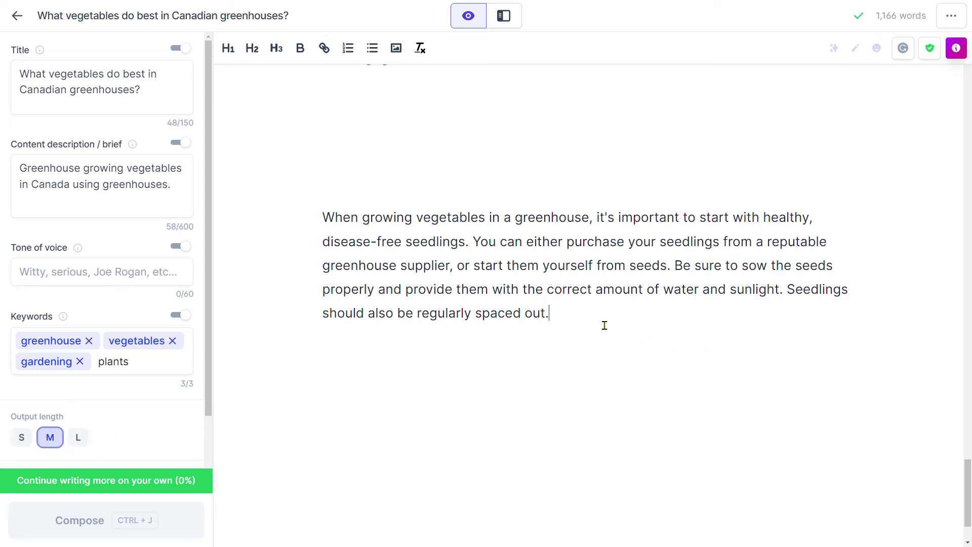
# Add a new paragraph reading "Shade covering is important." and compose the next sentences after it
pyautogui.press('Return')
pyautogui.write('Shade covering')
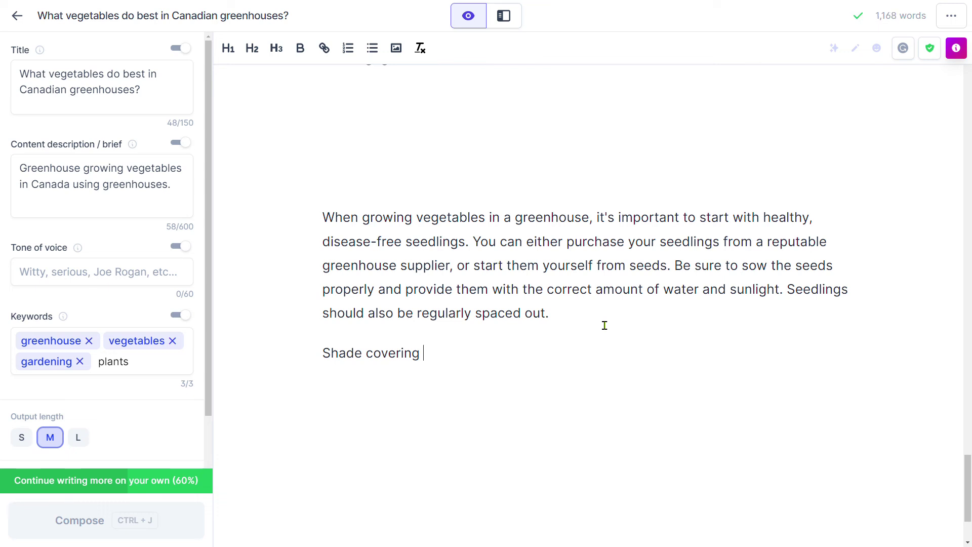
pyautogui.write(' is impor')
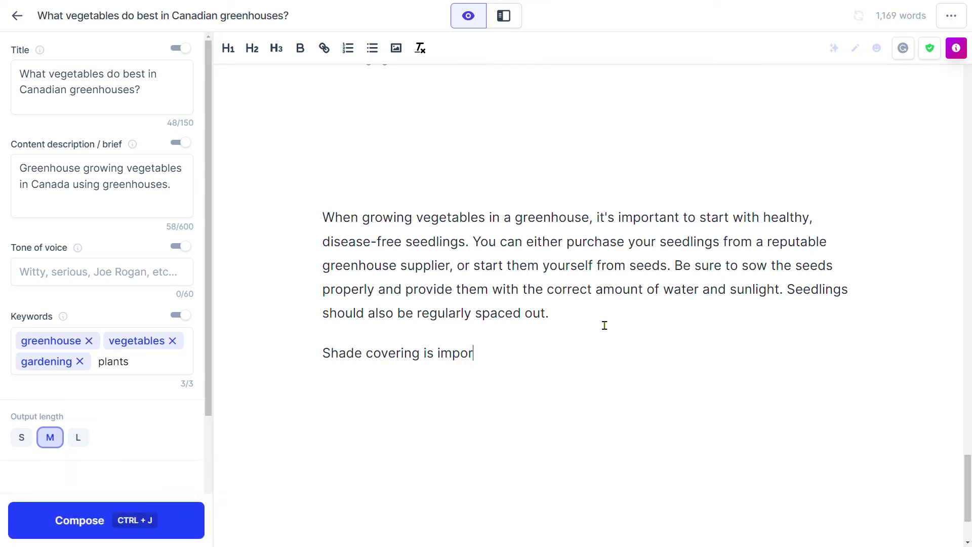
pyautogui.write('tant.')
pyautogui.click(109, 513)
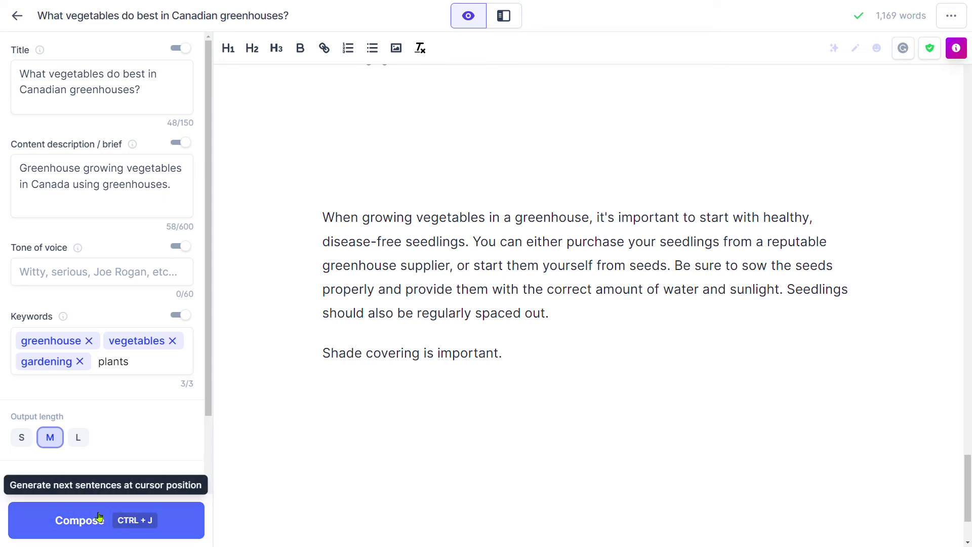
pyautogui.click(95, 521)
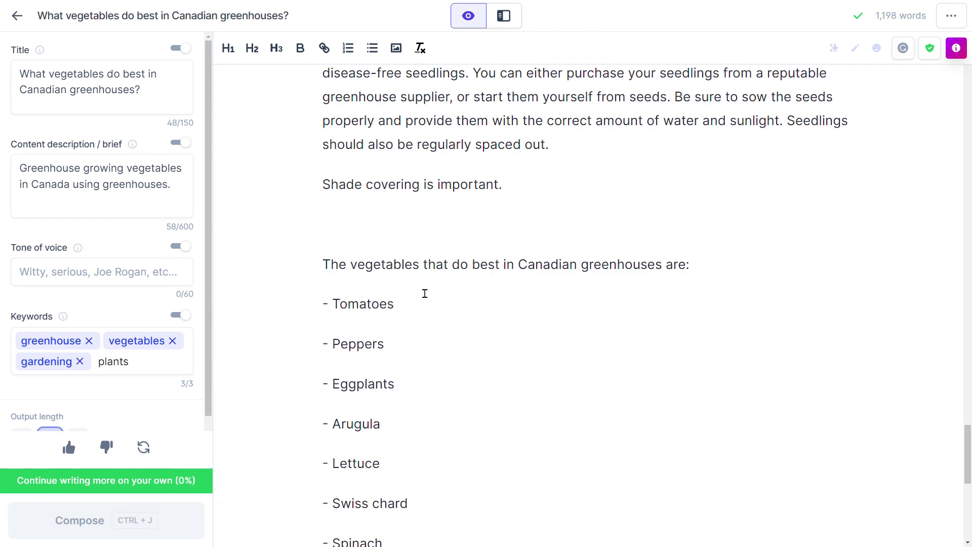
# Check the newly generated vegetable list and end the cut-off sentence below it with a period
pyautogui.scroll(-3, 424, 293)
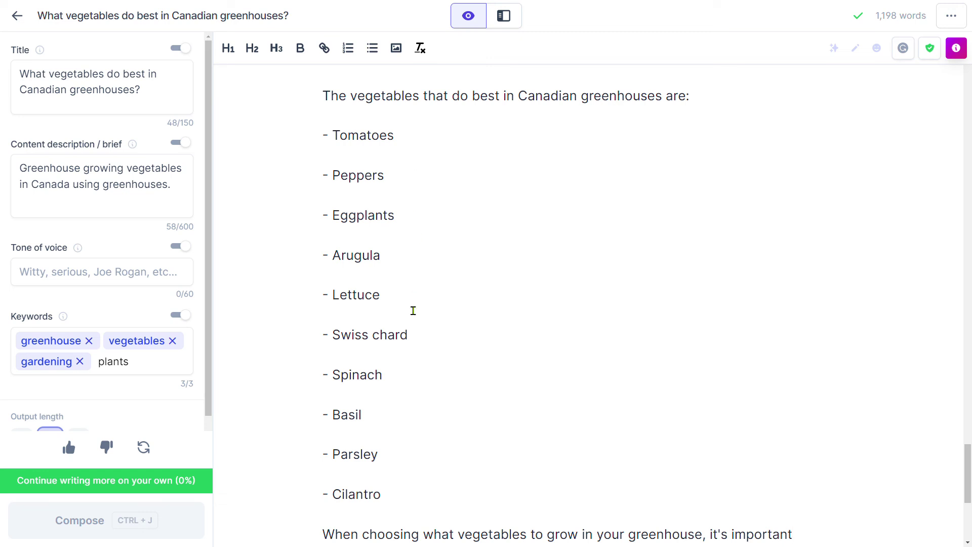
pyautogui.scroll(-1, 413, 370)
pyautogui.scroll(-3, 413, 370)
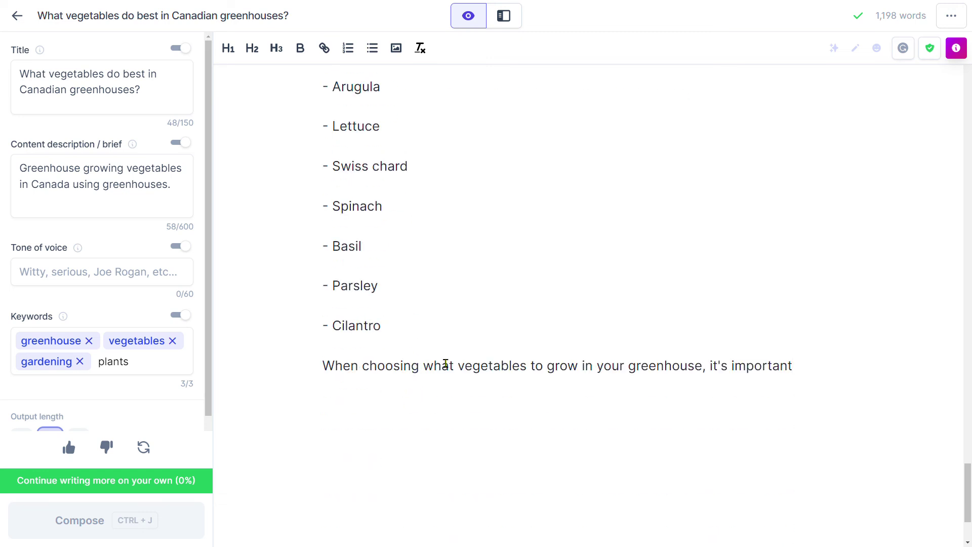
pyautogui.scroll(4, 445, 364)
pyautogui.scroll(4, 446, 364)
pyautogui.scroll(-8, 445, 364)
pyautogui.write('.')
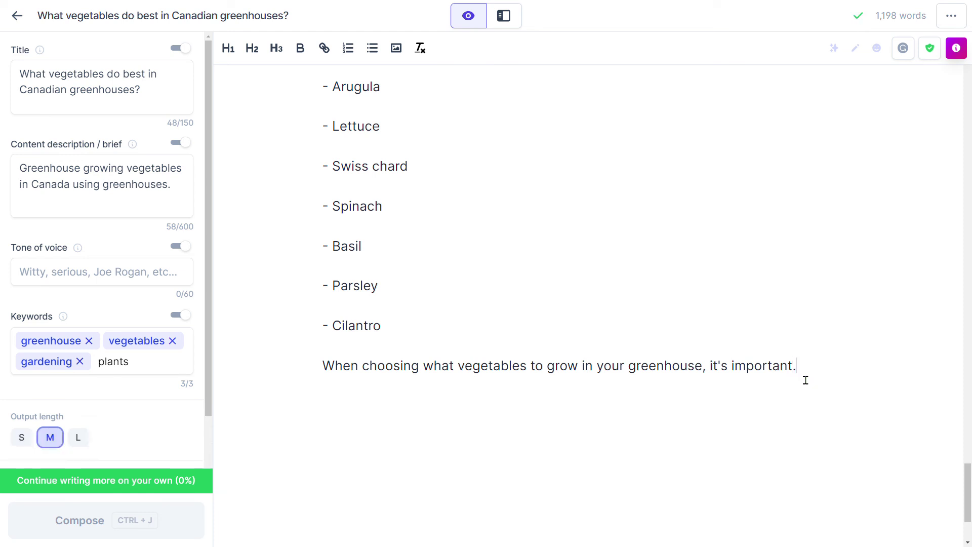
# Look back through the article from its end towards the beginning
pyautogui.scroll(20, 773, 340)
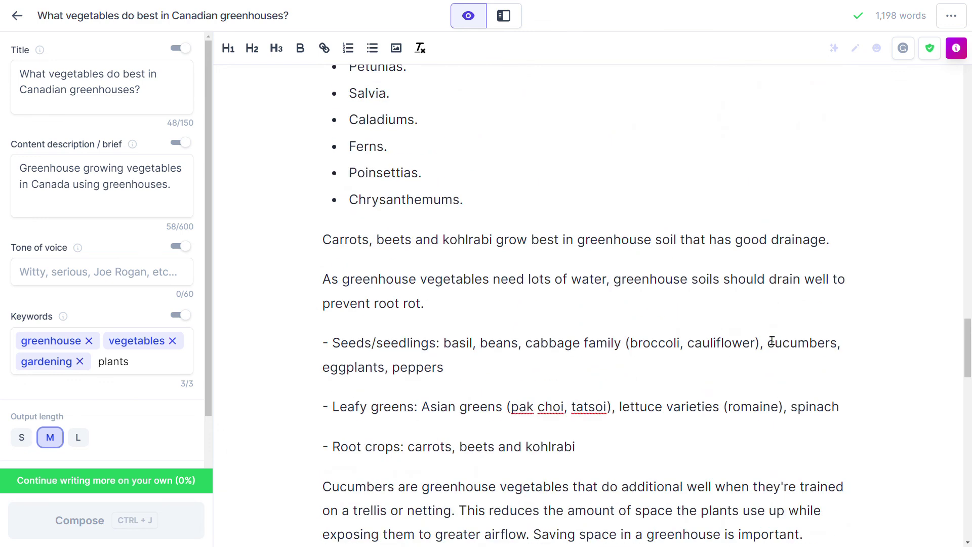
pyautogui.scroll(15, 724, 304)
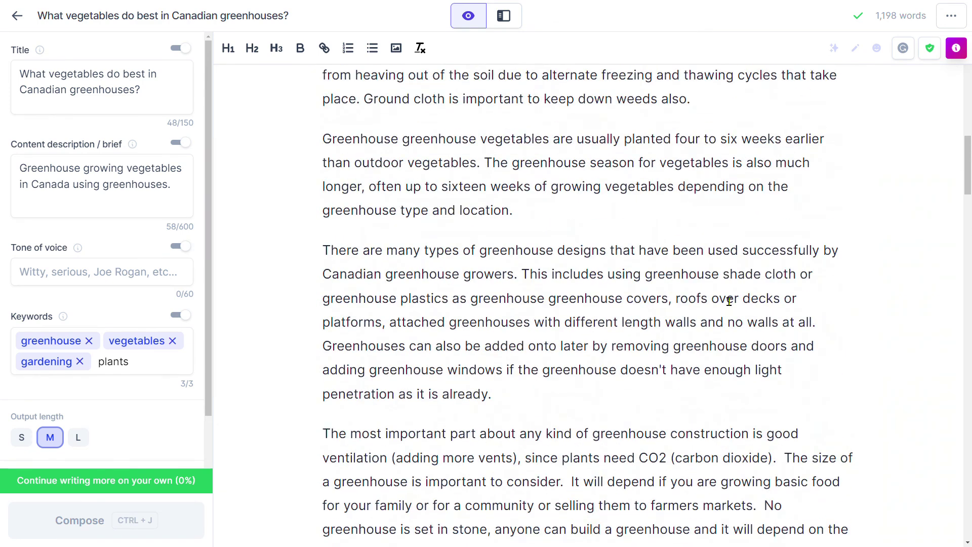